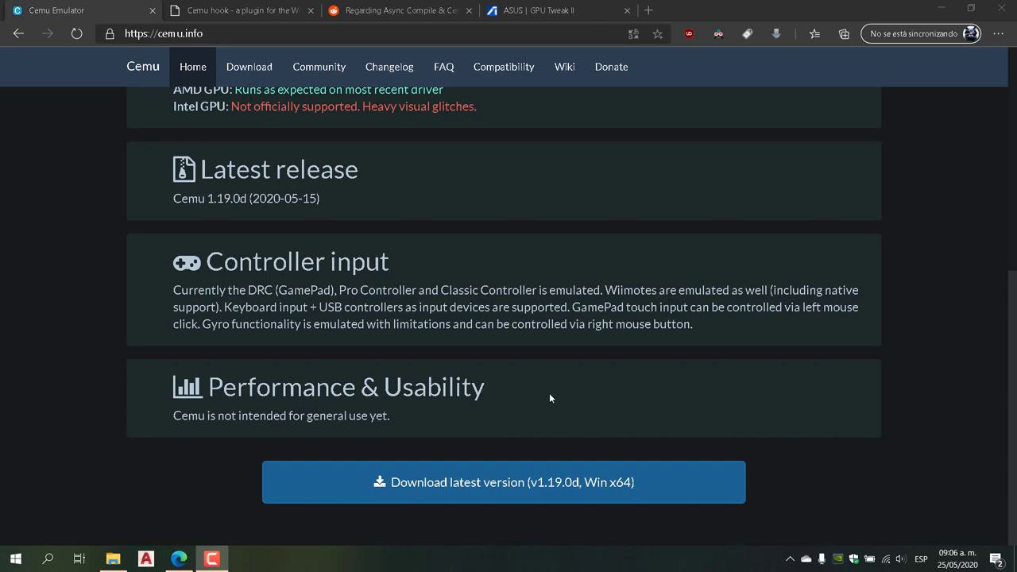
# - Examine the available Cemu hook versions in the downloads section of the Cemuhook website
pyautogui.click(238, 11)
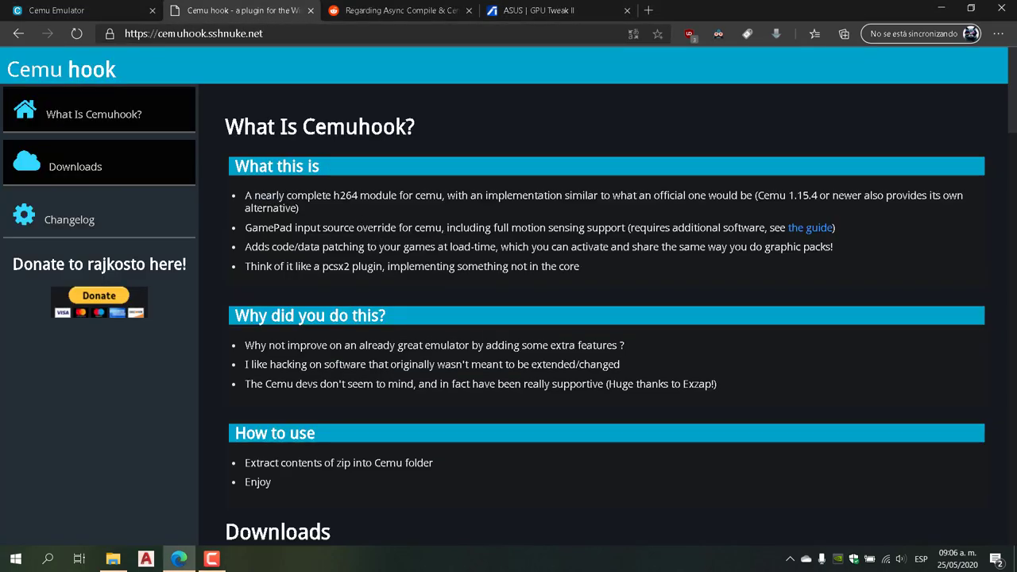
pyautogui.click(73, 172)
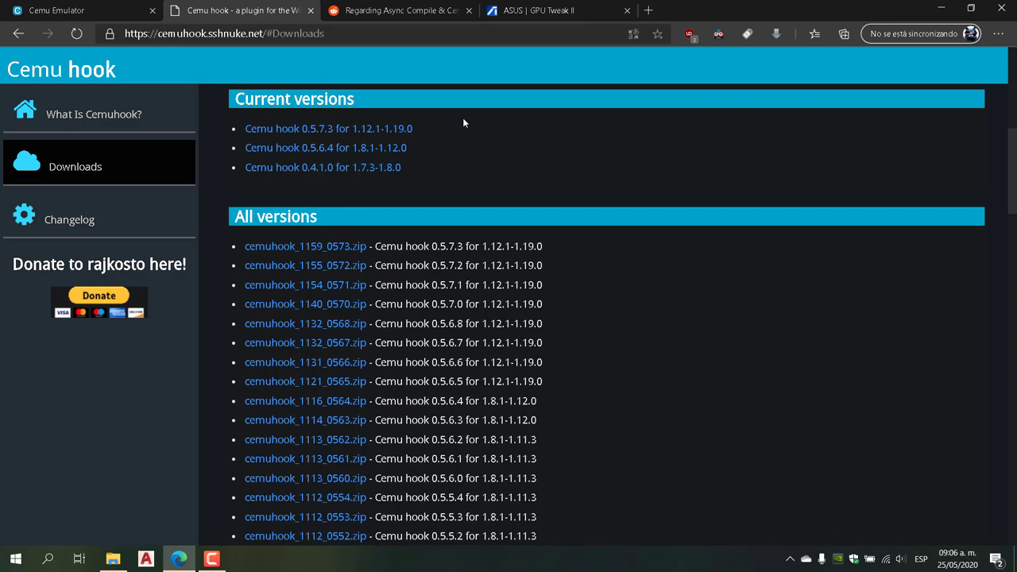
# - Switch to the CEMU folder in File Explorer and launch the Cemu emulator, dismissing the game bar notification
pyautogui.click(113, 559)
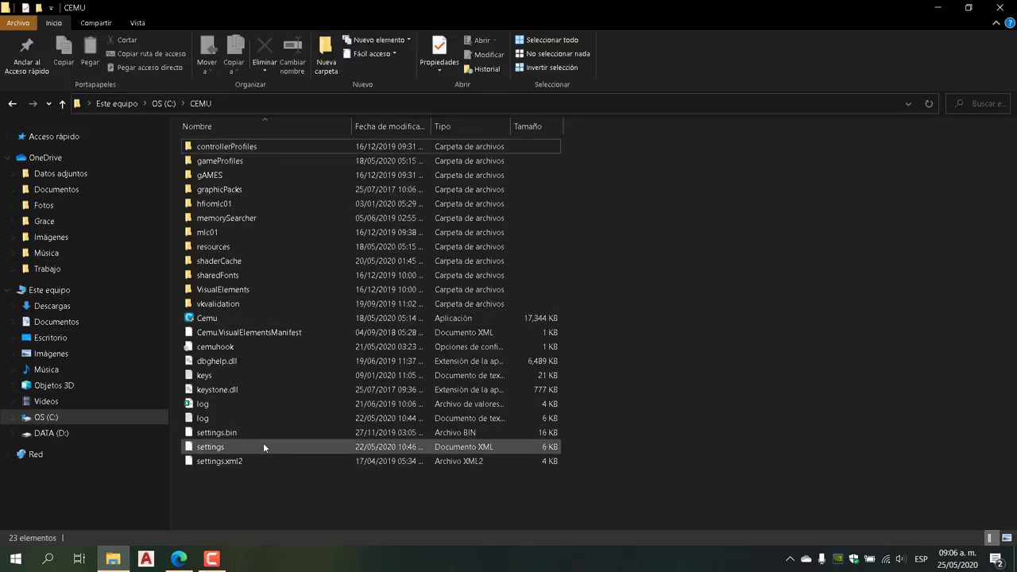
pyautogui.click(207, 319)
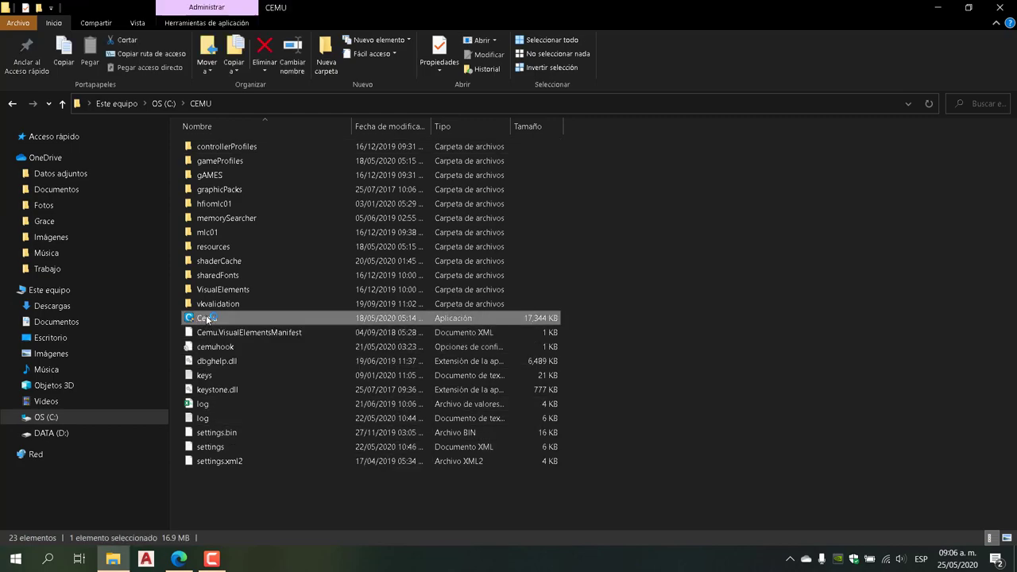
pyautogui.doubleClick(206, 315)
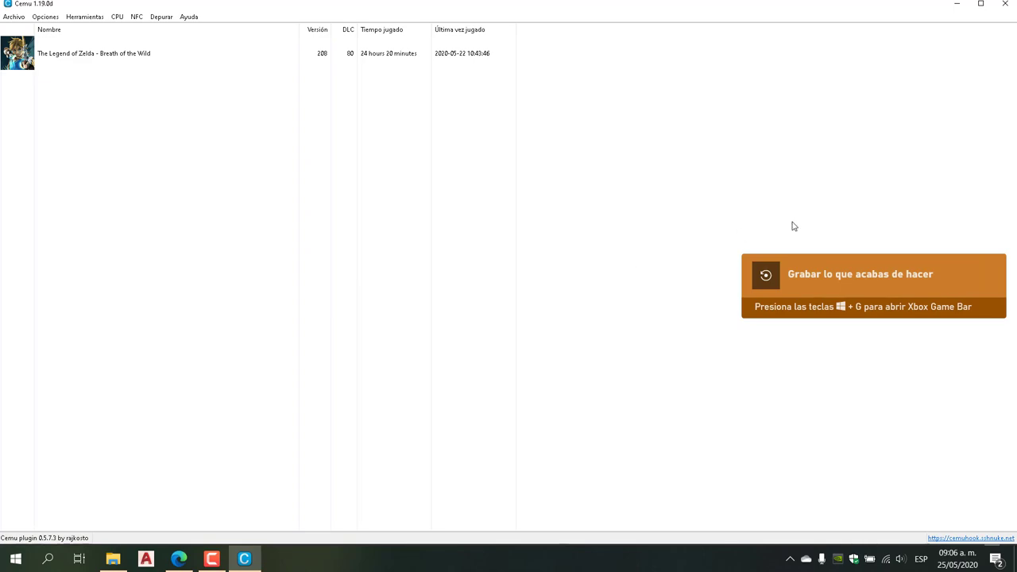
pyautogui.click(982, 272)
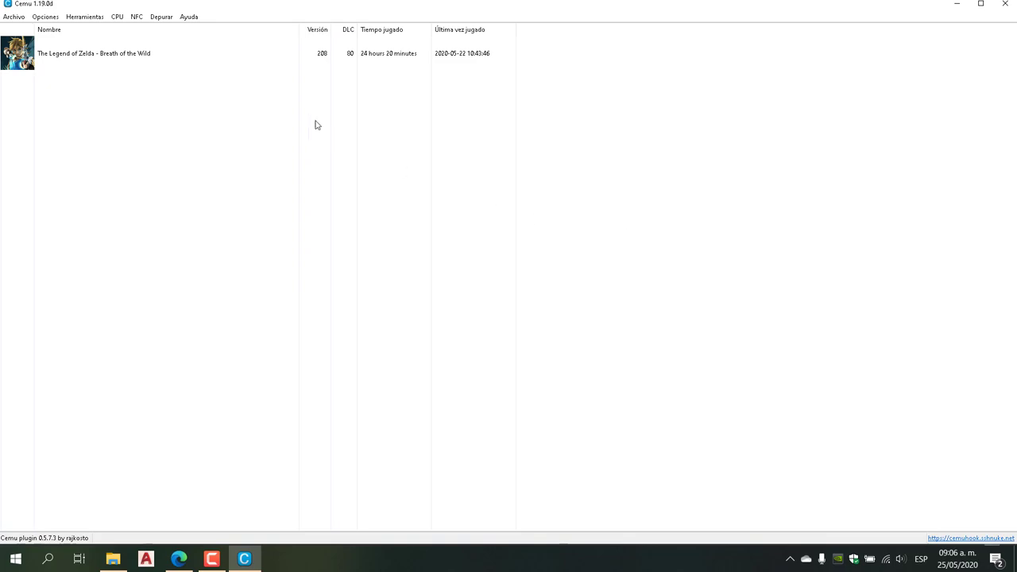
# - Open the general settings and inspect the MLC directory and game path choosers, cancelling both without selecting a folder
pyautogui.click(45, 17)
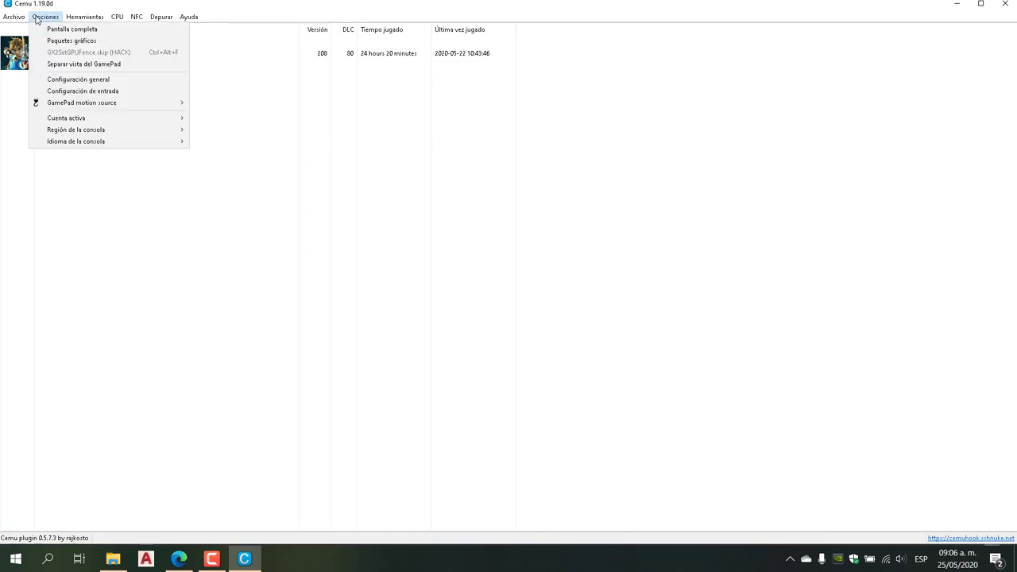
pyautogui.click(82, 81)
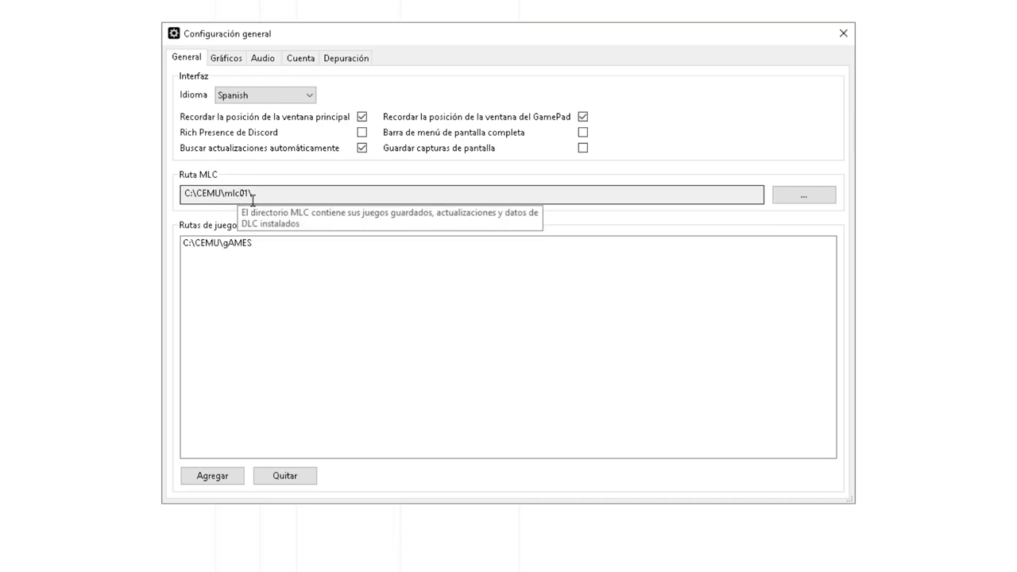
pyautogui.click(804, 205)
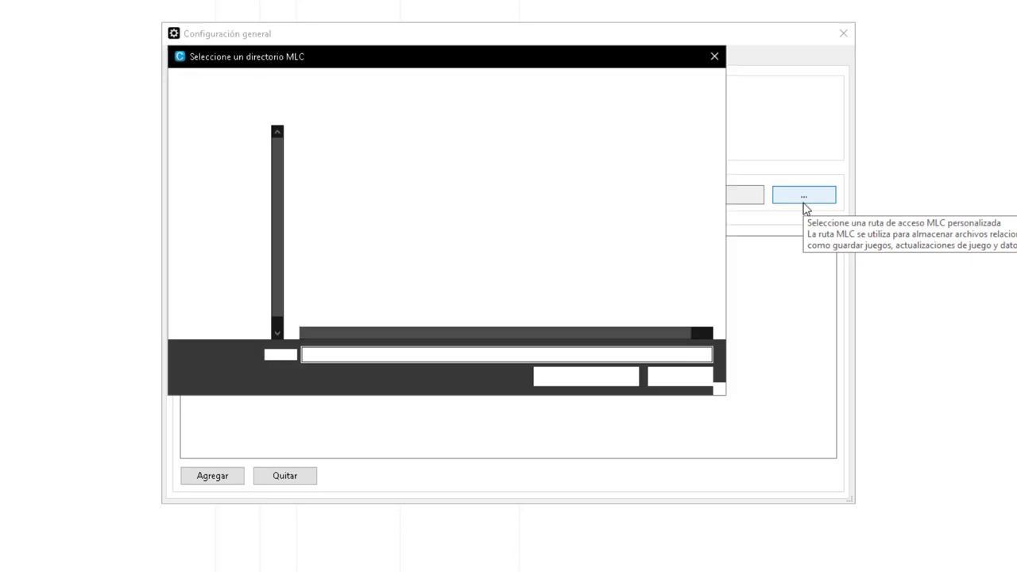
pyautogui.click(664, 381)
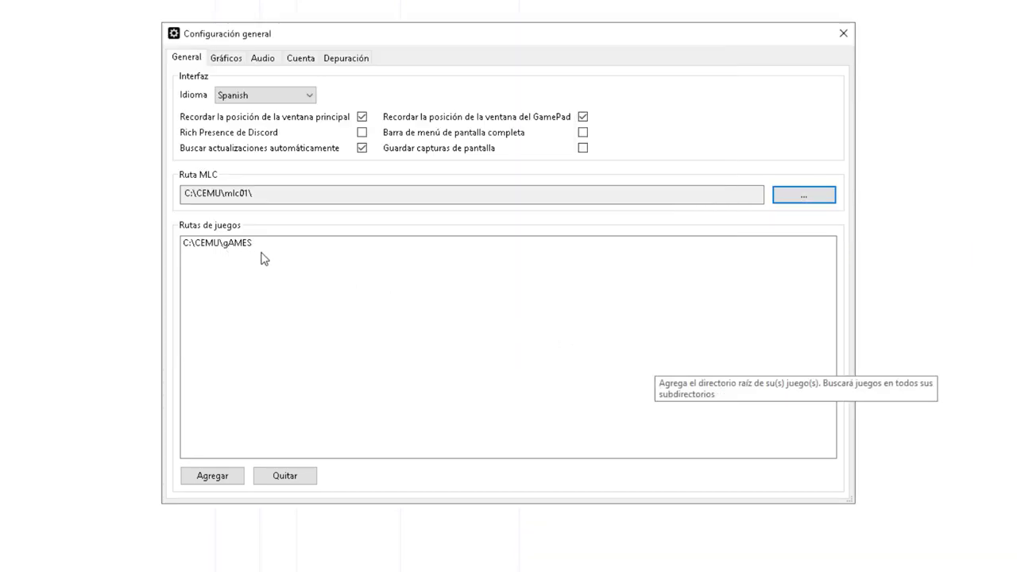
pyautogui.click(223, 475)
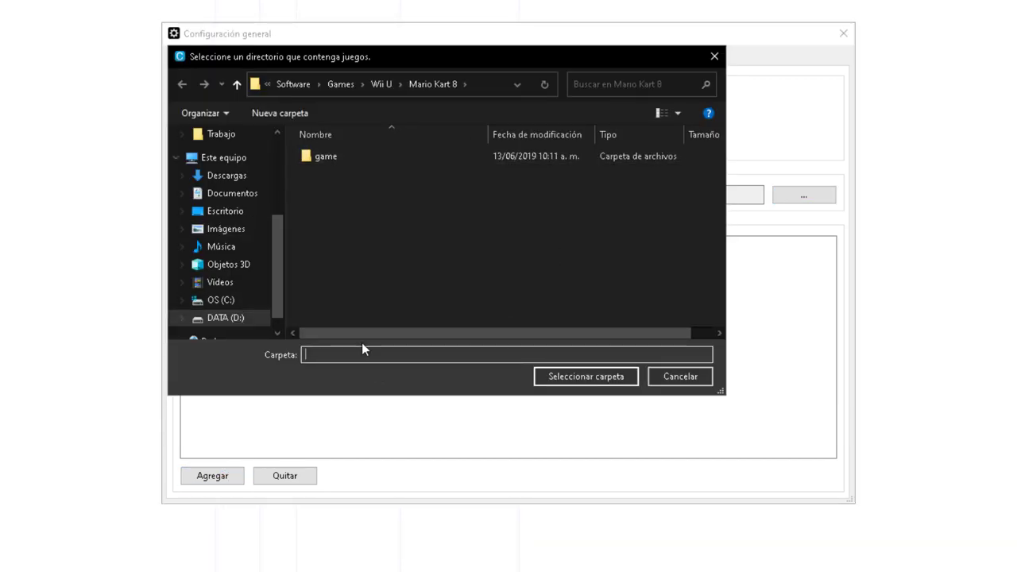
pyautogui.click(678, 378)
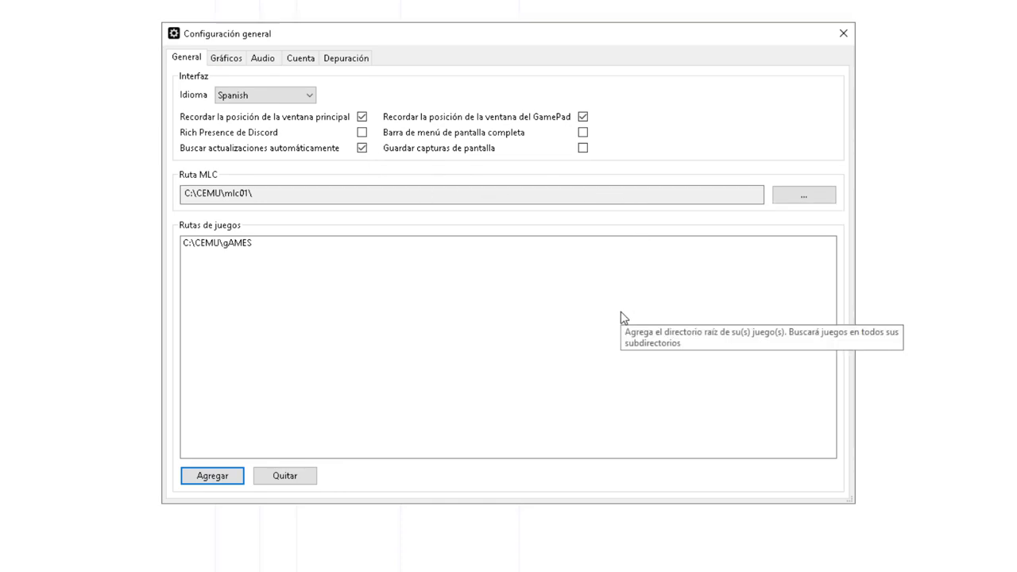
# - Switch the graphics API to OpenGL and back to Vulkan (experimental)
pyautogui.click(226, 60)
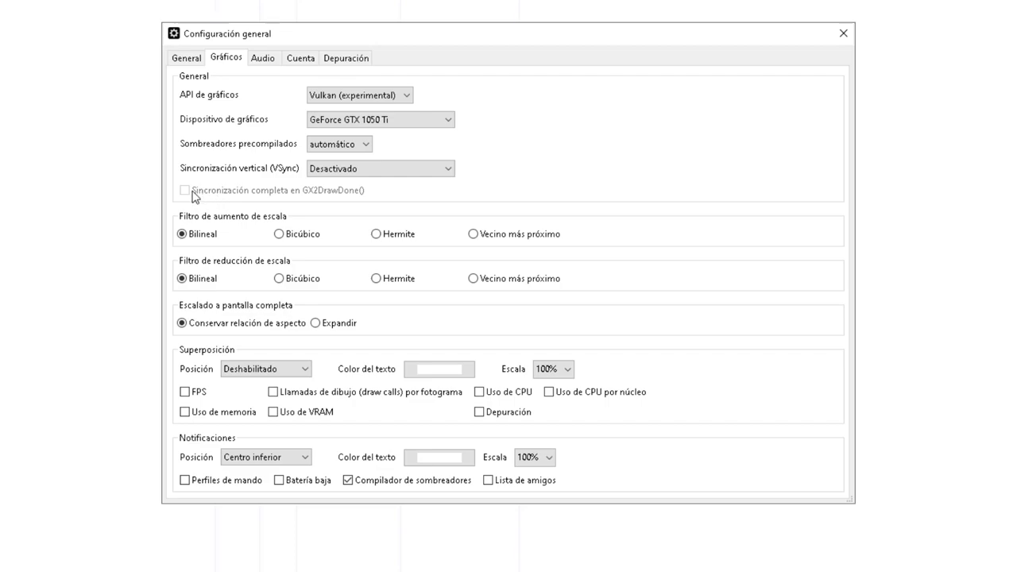
pyautogui.click(328, 97)
pyautogui.click(333, 110)
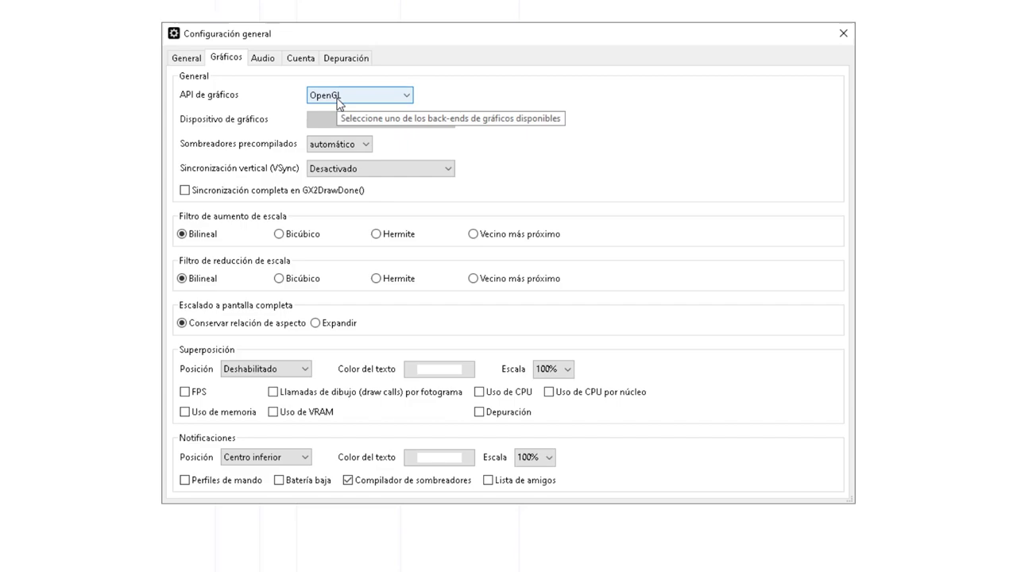
pyautogui.click(336, 99)
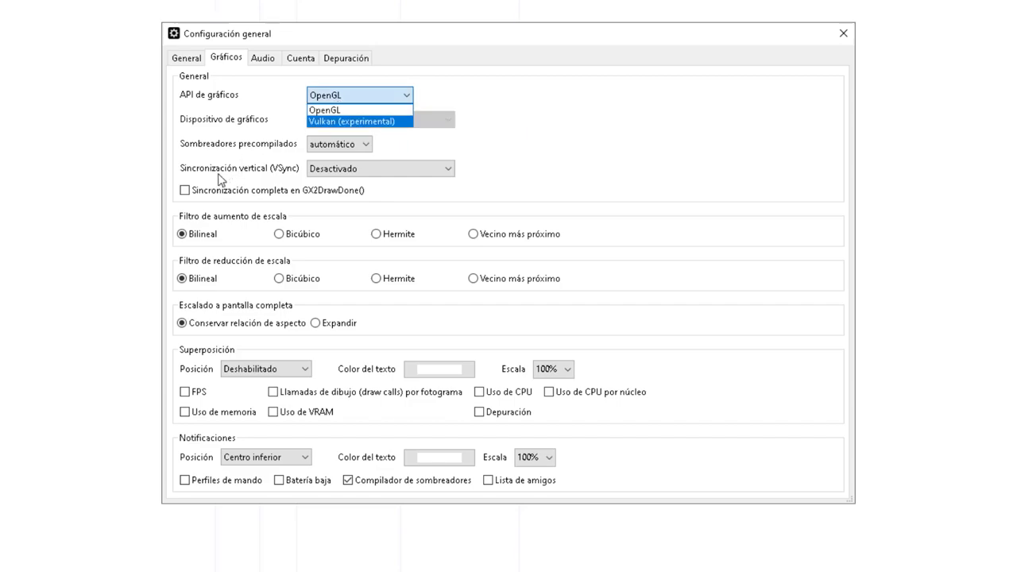
pyautogui.click(329, 121)
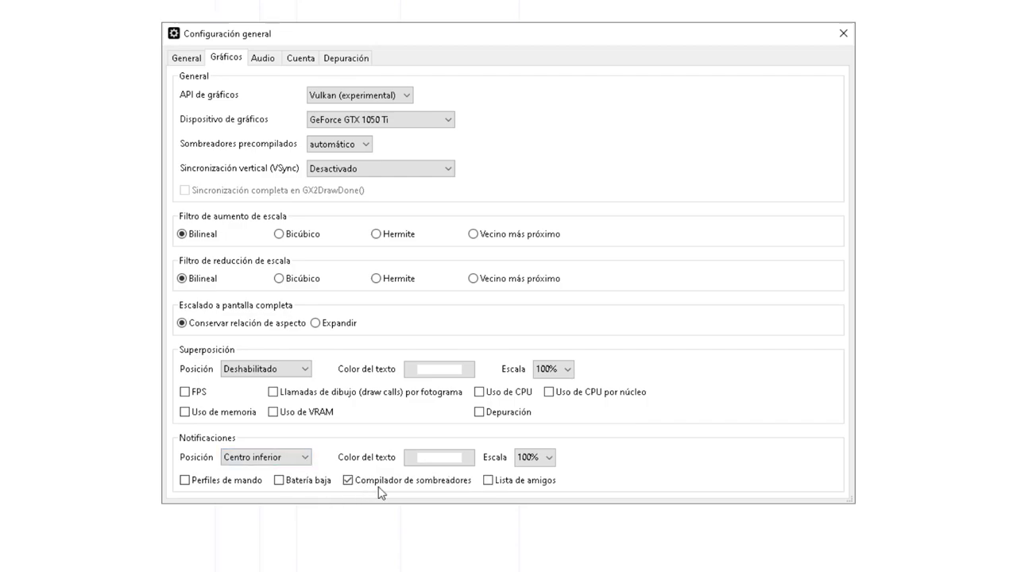
# - Raise the TV volume to 100% in the audio settings
pyautogui.click(270, 61)
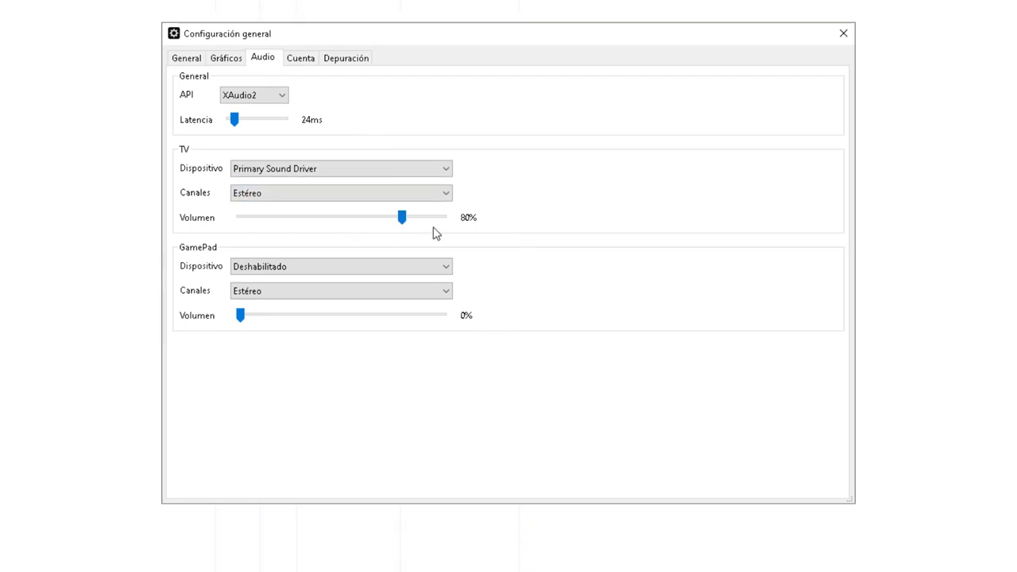
pyautogui.moveTo(403, 221); pyautogui.dragTo(449, 222)
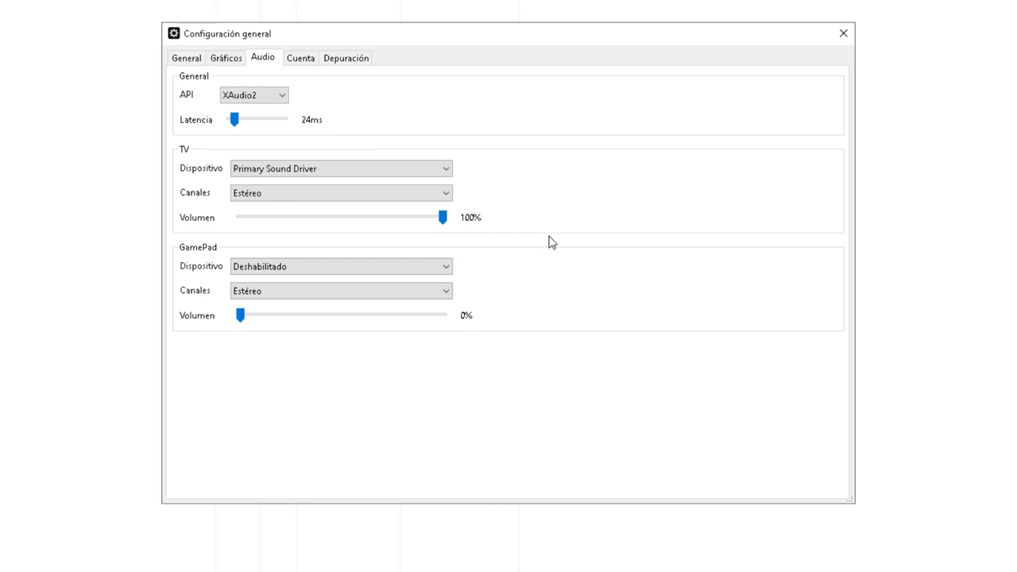
# - Review the expanded account information and the debugging settings, and close the general settings
pyautogui.click(301, 59)
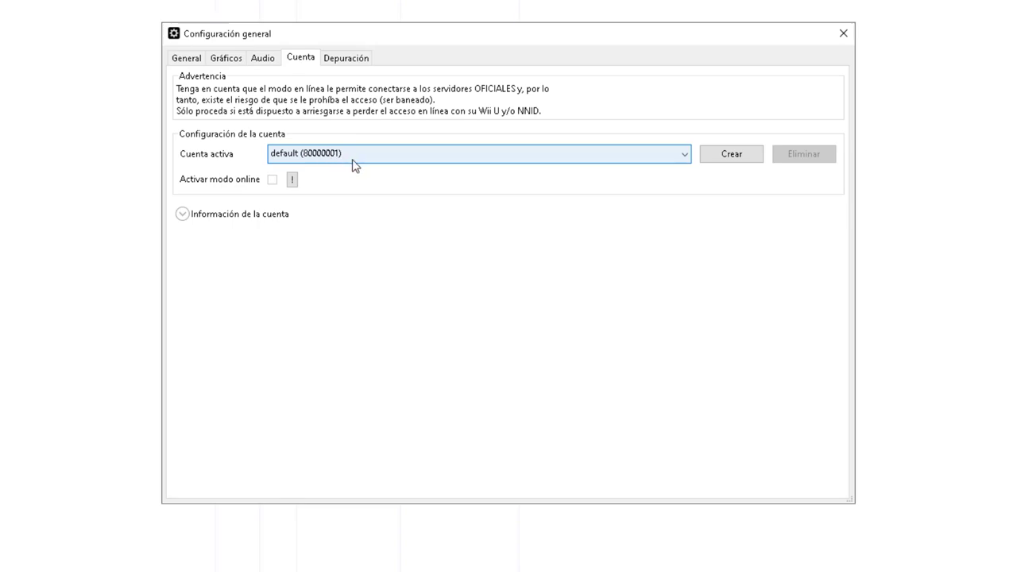
pyautogui.click(183, 214)
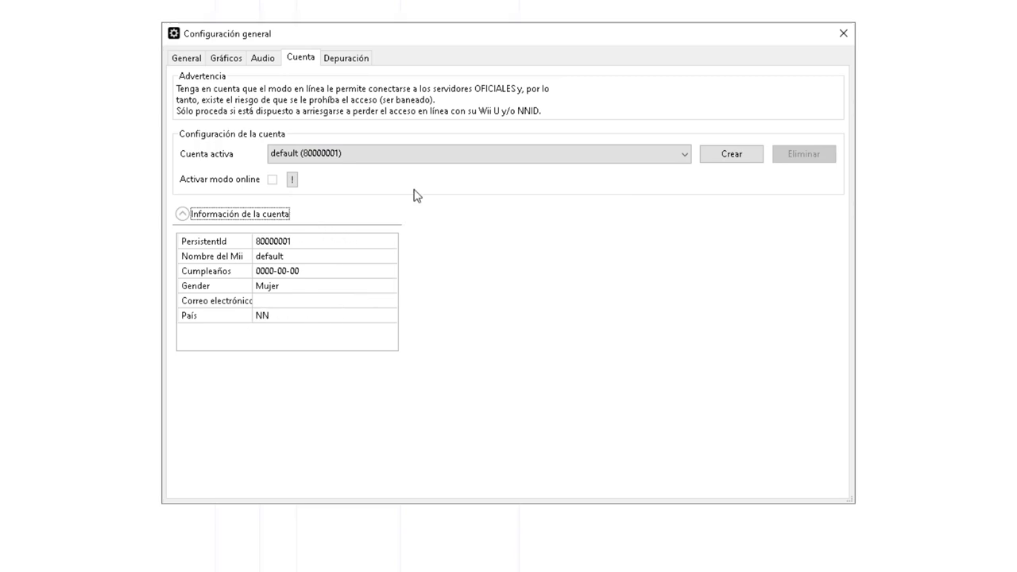
pyautogui.click(340, 62)
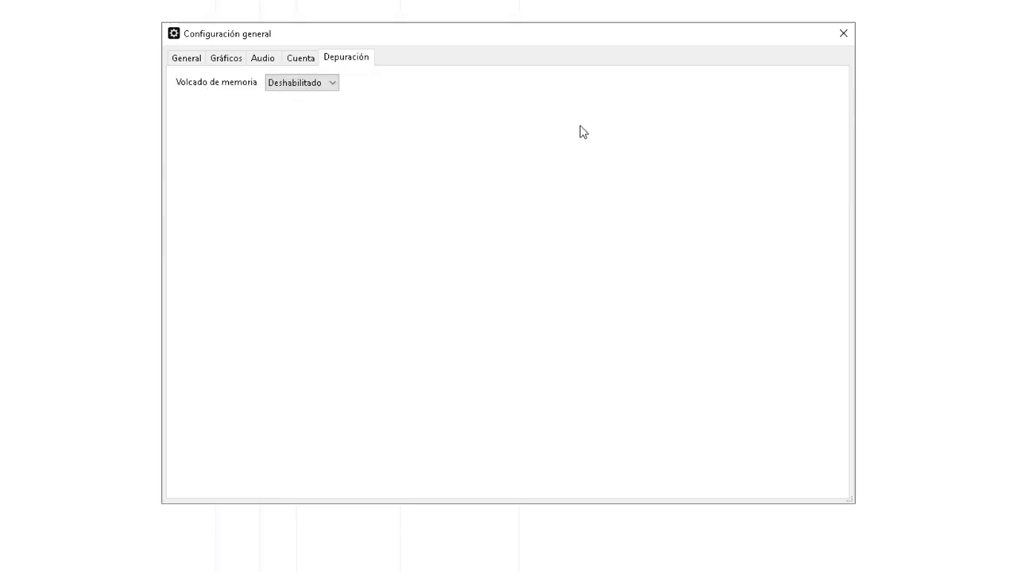
pyautogui.click(841, 35)
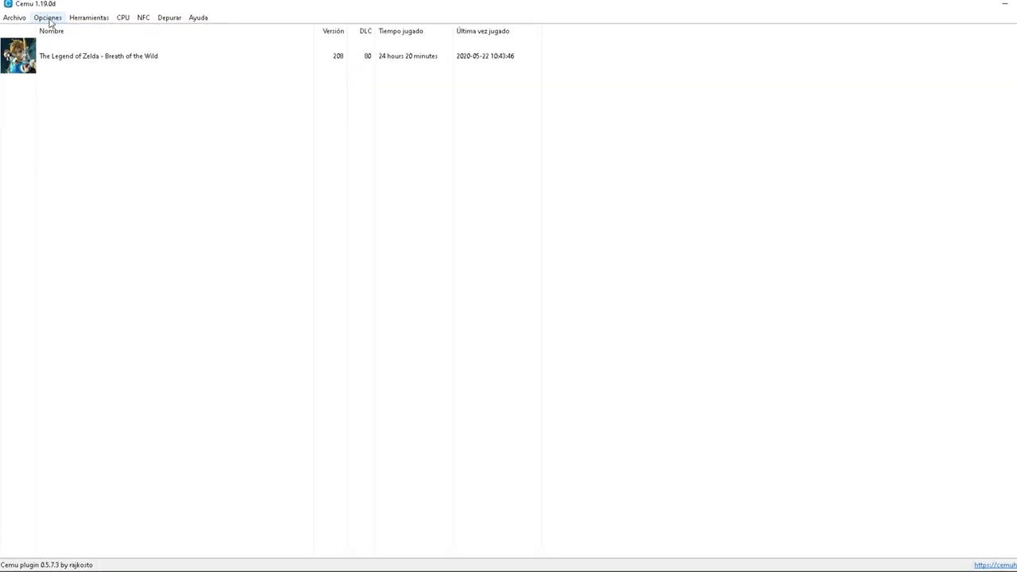
# - Choose the XBox Mando profile for Mando 1 in the input configuration and close it
pyautogui.click(49, 20)
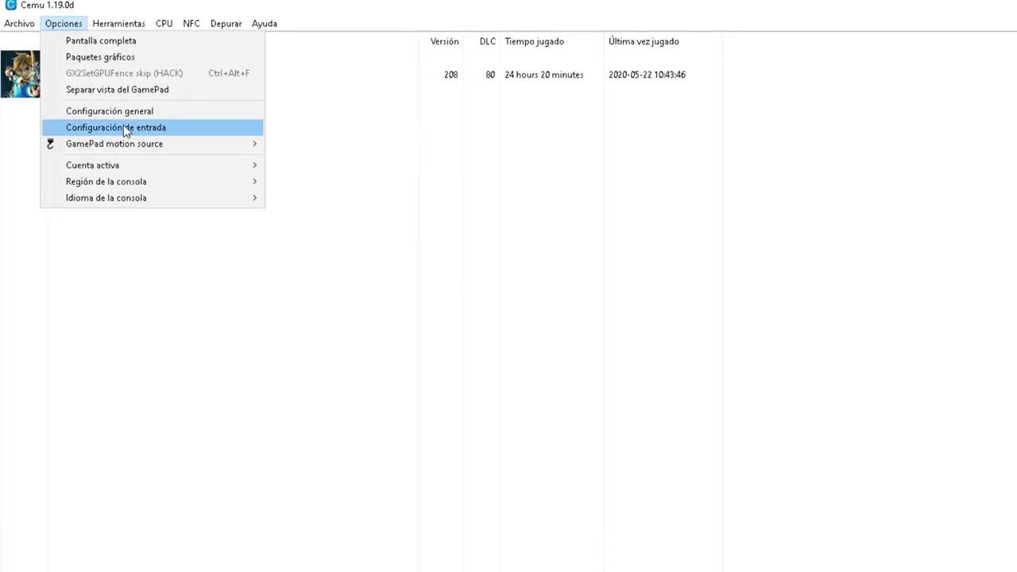
pyautogui.click(123, 127)
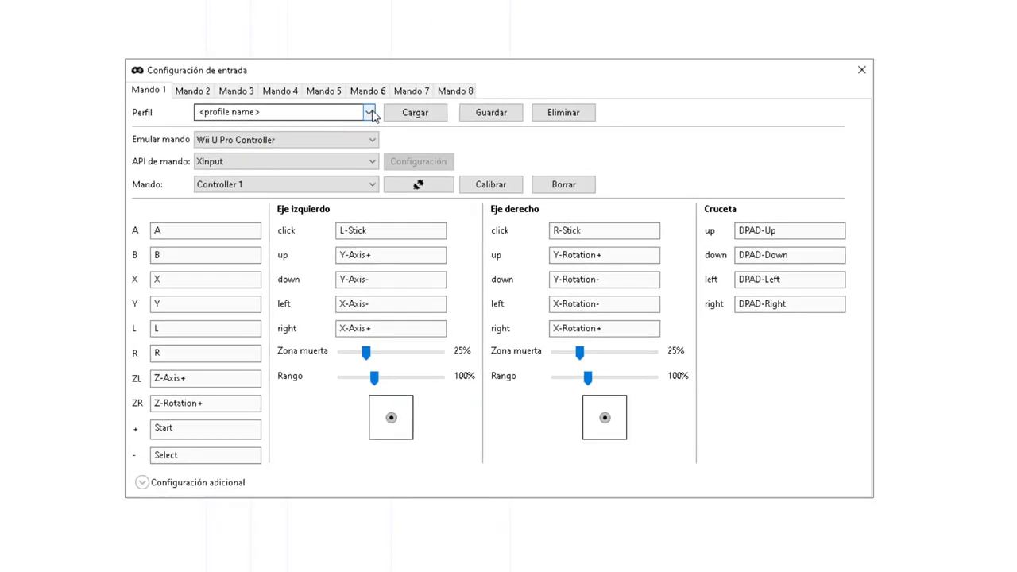
pyautogui.click(370, 112)
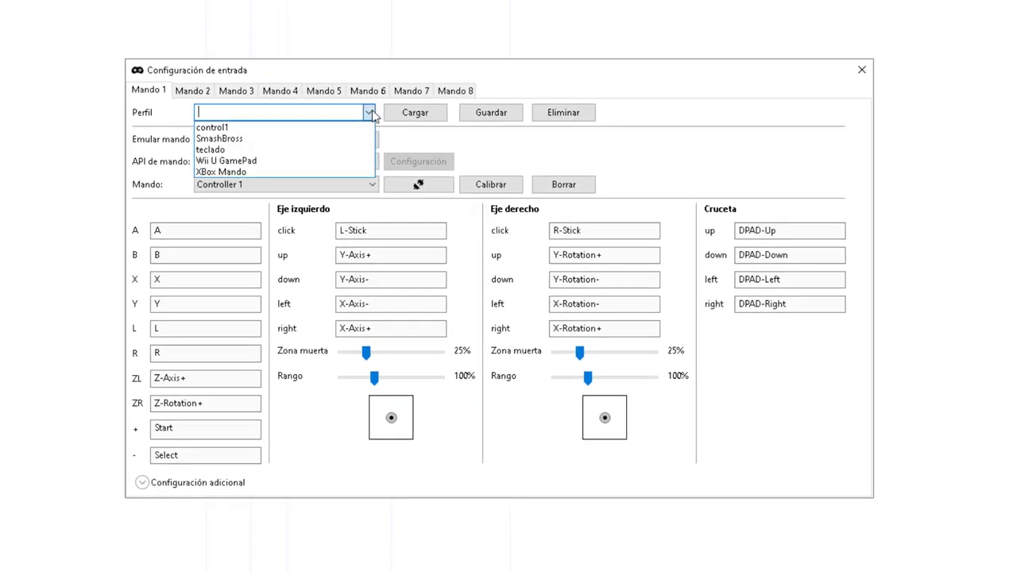
pyautogui.click(226, 173)
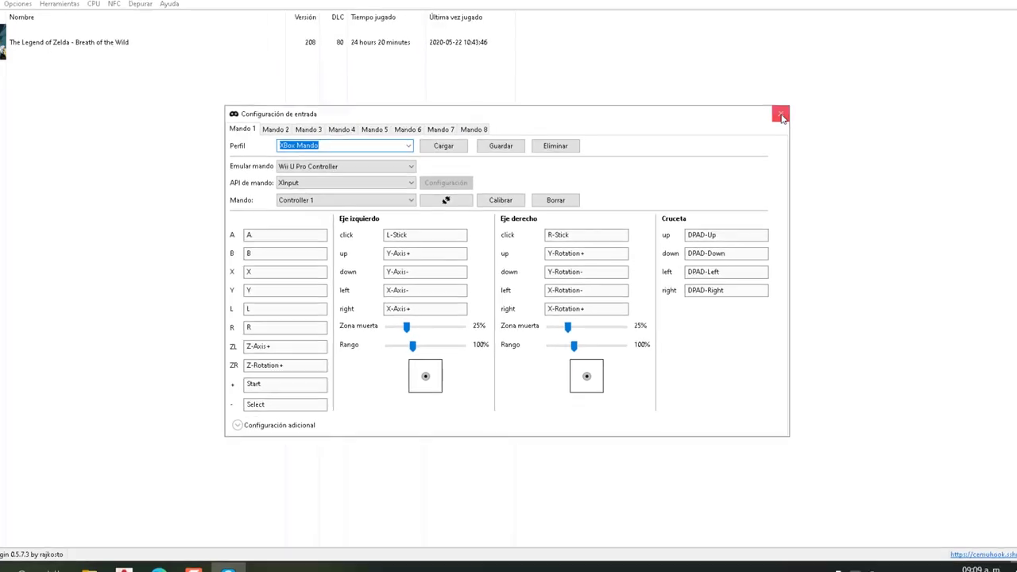
pyautogui.click(781, 116)
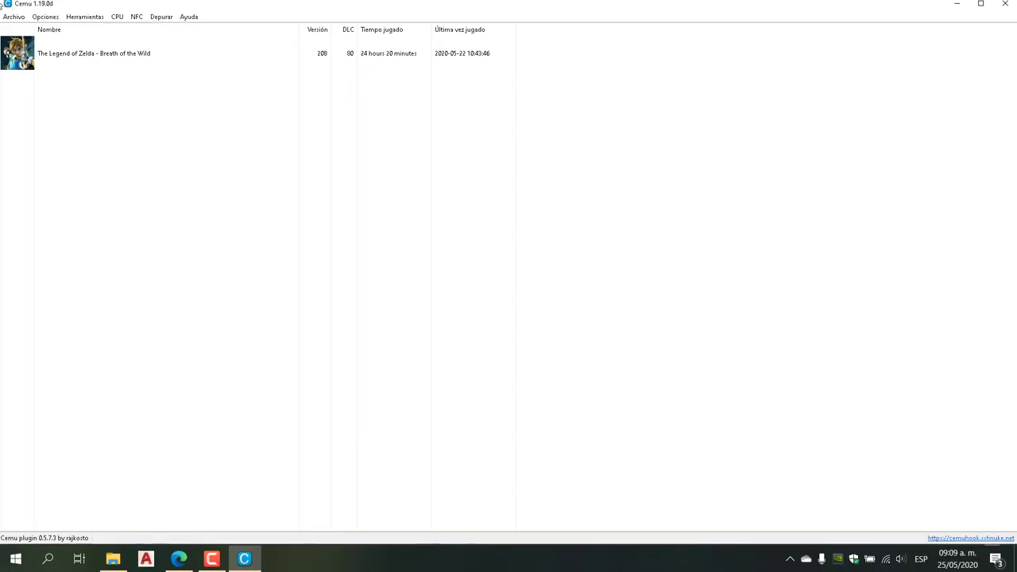
# - Check the active account and console region options, and select Español as the console language
pyautogui.click(18, 4)
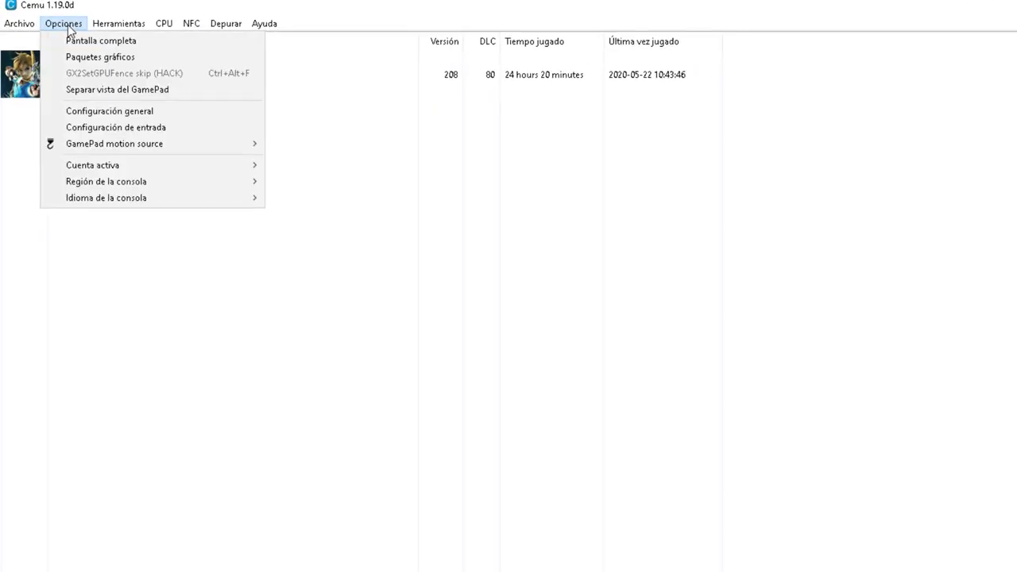
pyautogui.moveTo(116, 169)
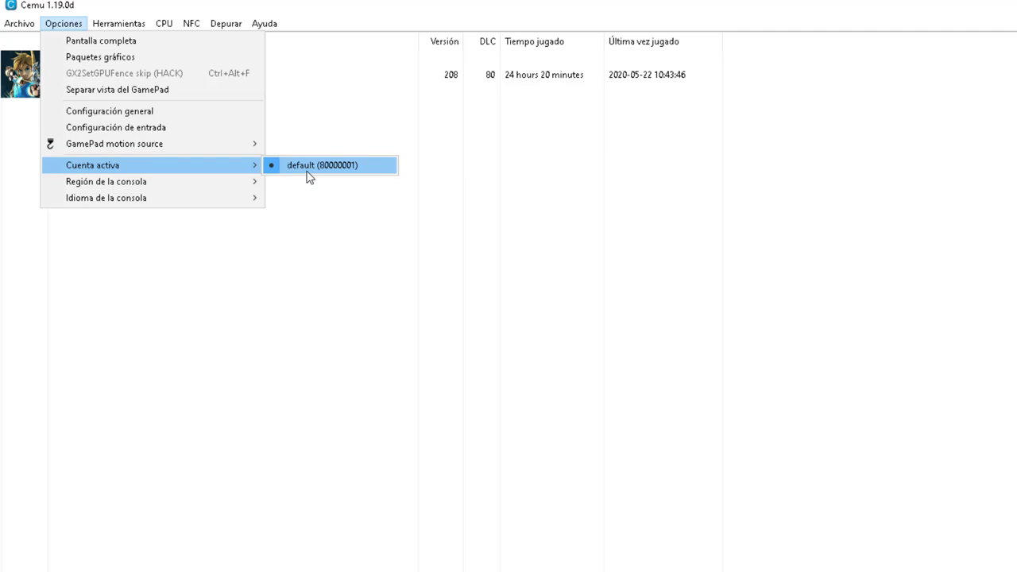
pyautogui.moveTo(151, 186)
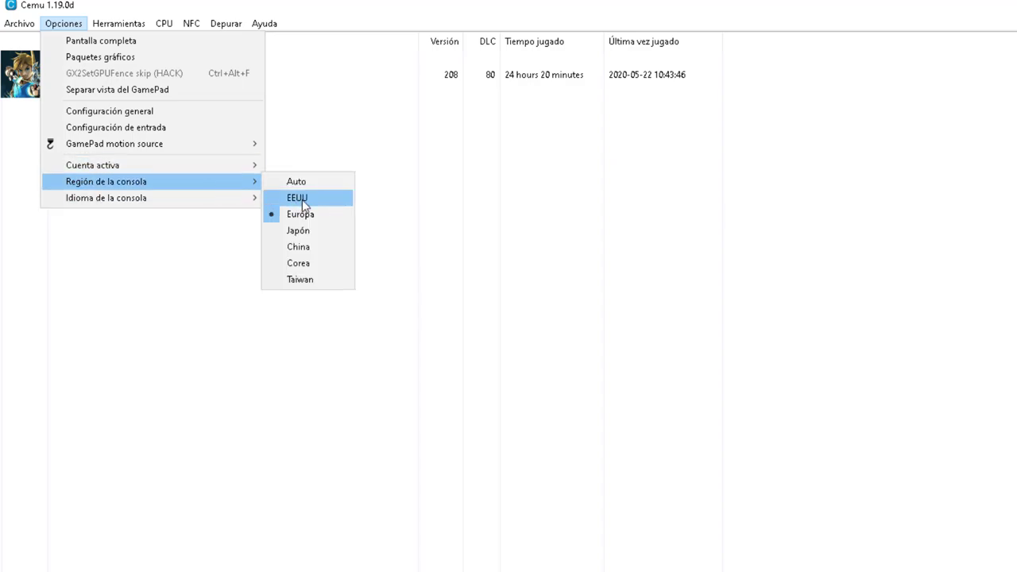
pyautogui.moveTo(186, 203)
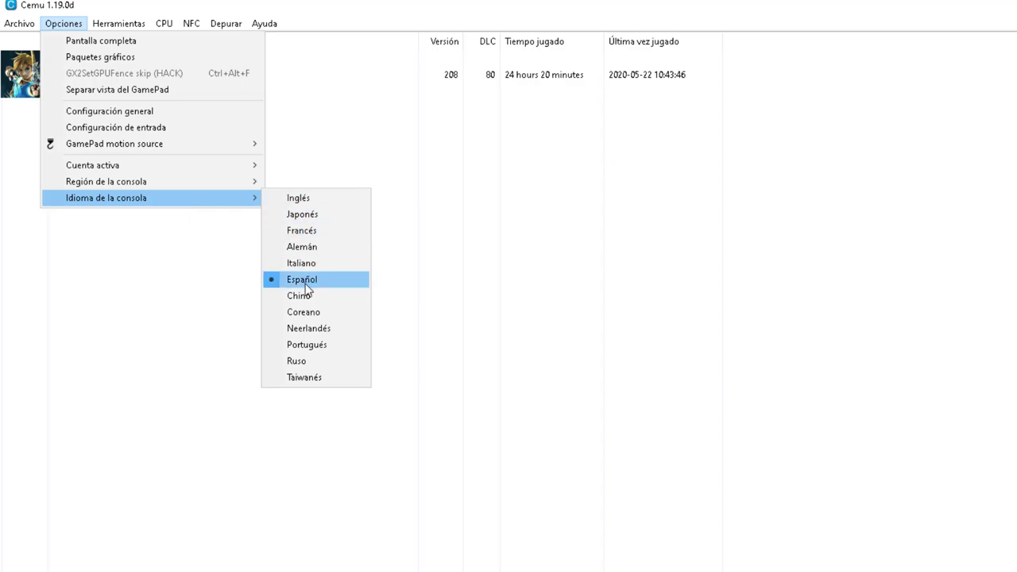
pyautogui.click(182, 273)
# - Examine the CPU affinity options, including All logical cores
pyautogui.click(103, 28)
pyautogui.moveTo(163, 23)
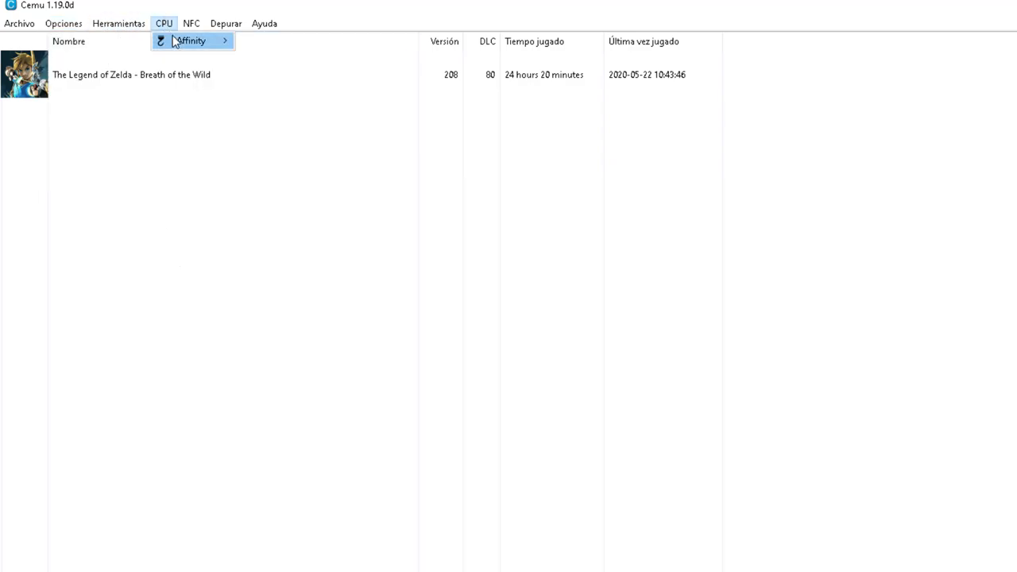
pyautogui.moveTo(179, 41)
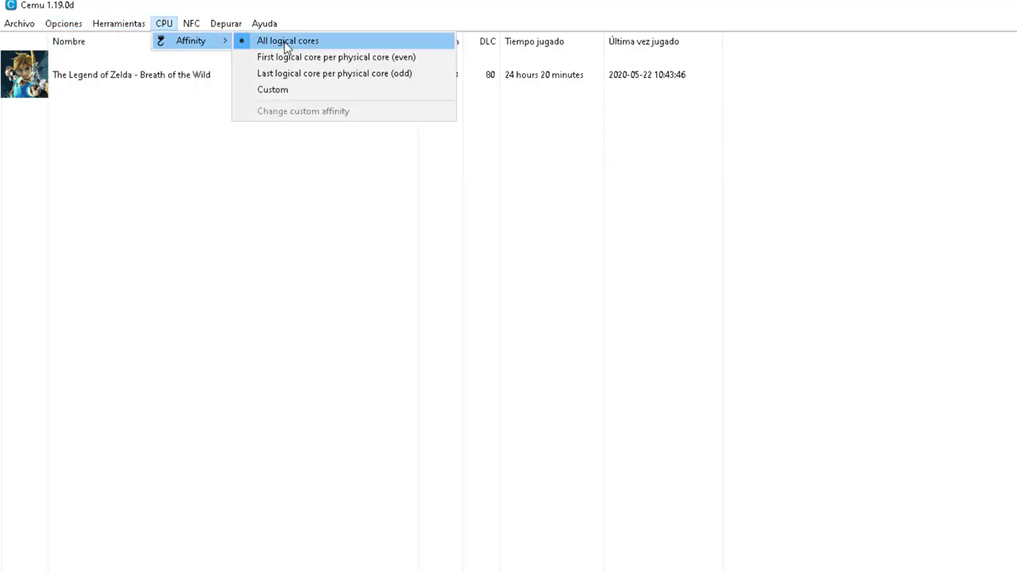
# - Examine the debugging options for Custom Timer, MM Timer Accuracy, Disable CPU extensions and Experimental
pyautogui.click(227, 25)
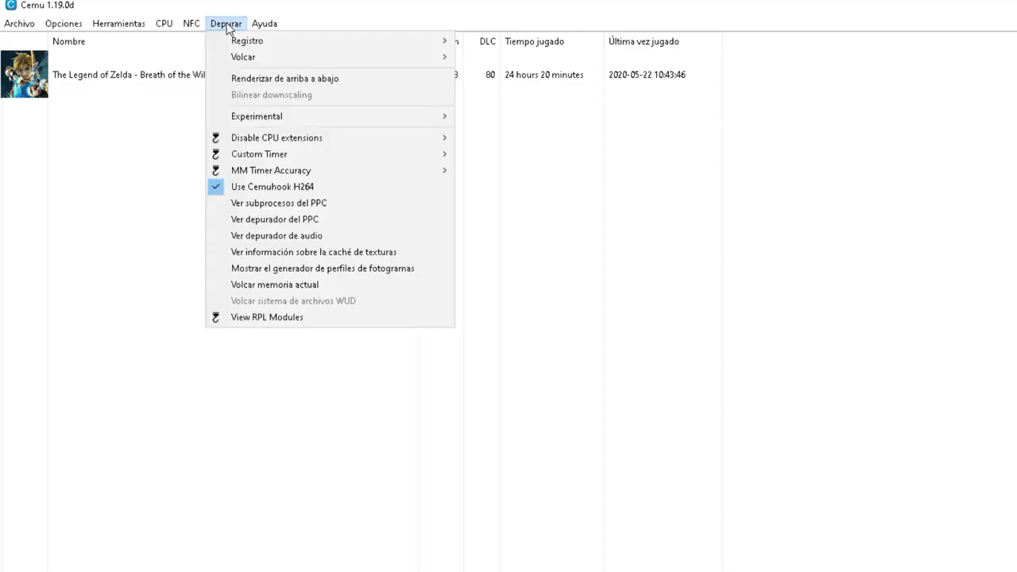
pyautogui.moveTo(287, 155)
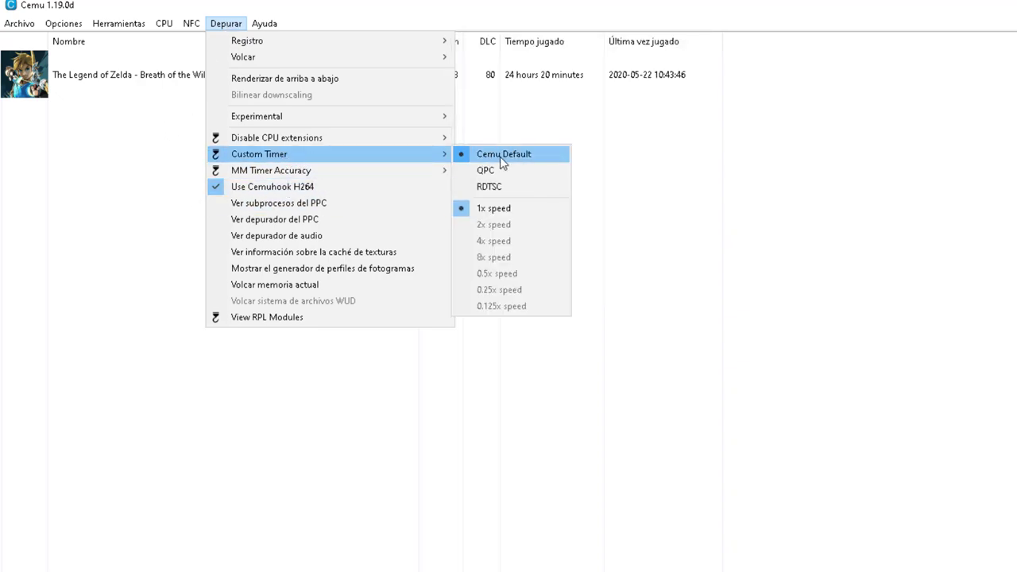
pyautogui.moveTo(270, 169)
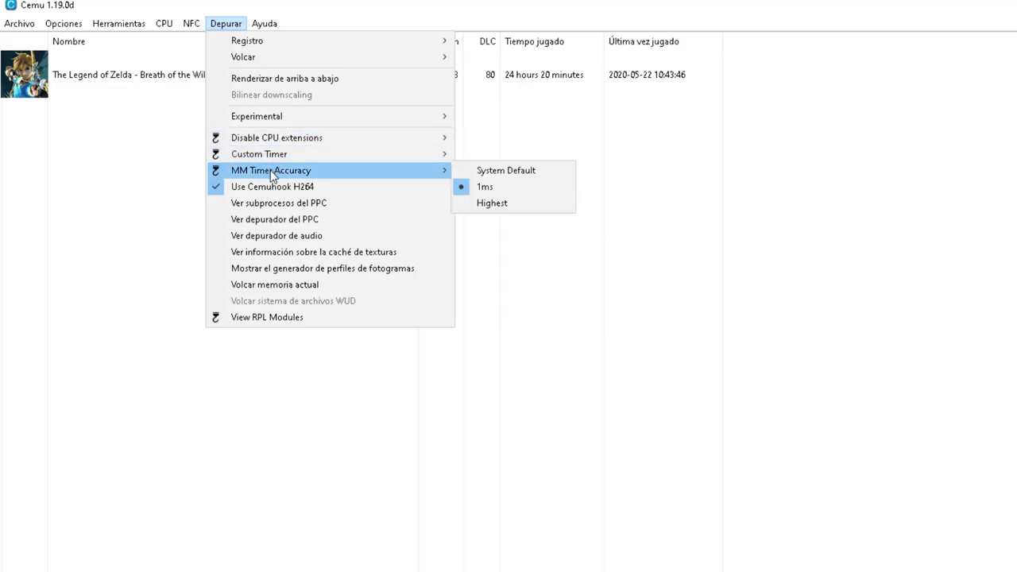
pyautogui.moveTo(233, 144)
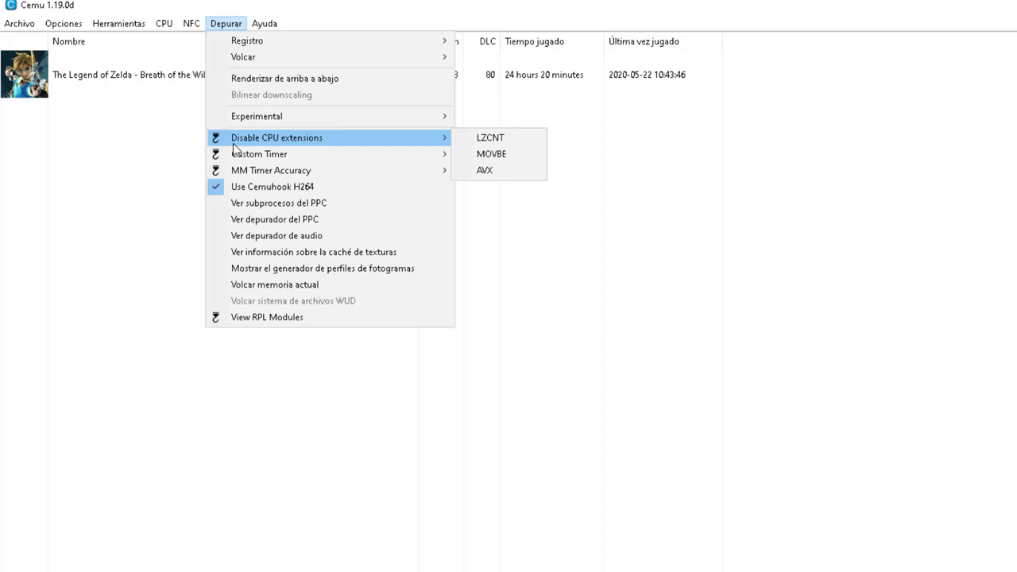
pyautogui.moveTo(278, 122)
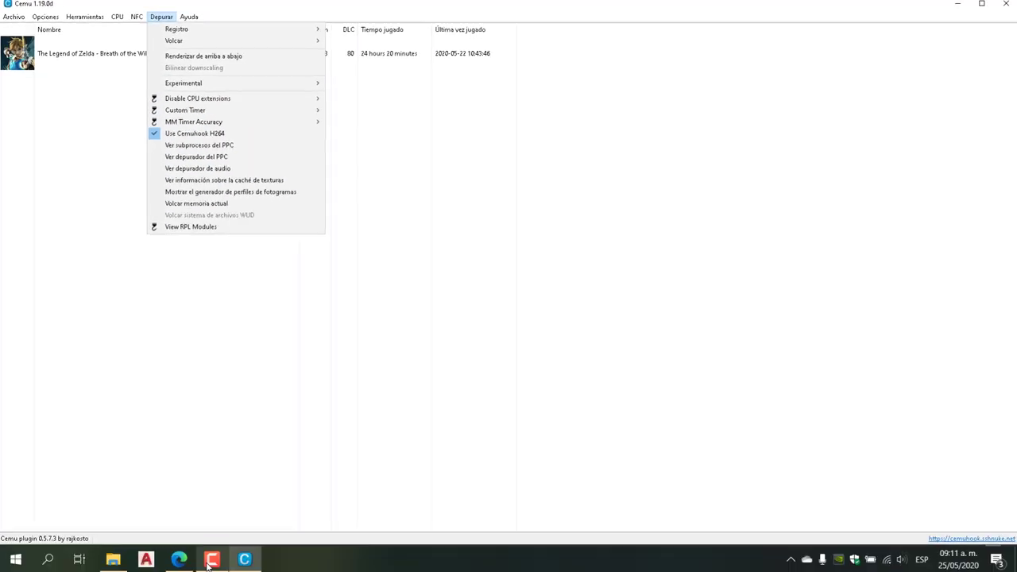
# - Switch to the Edge browser and read the Reddit post on Async Compile and Cemu 1.19.0 through its GPU driver requirements
pyautogui.moveTo(208, 564)
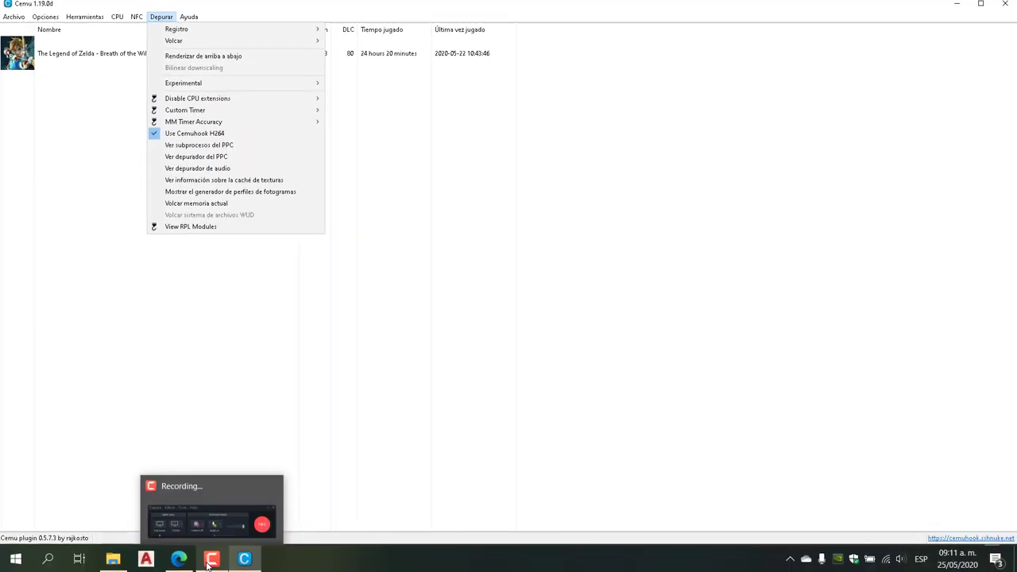
pyautogui.click(179, 559)
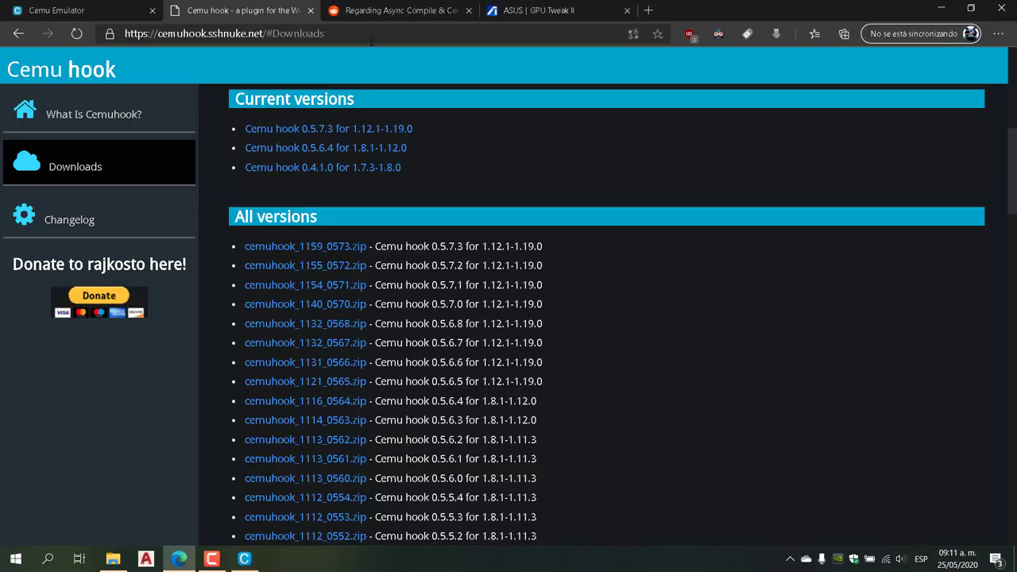
pyautogui.click(397, 11)
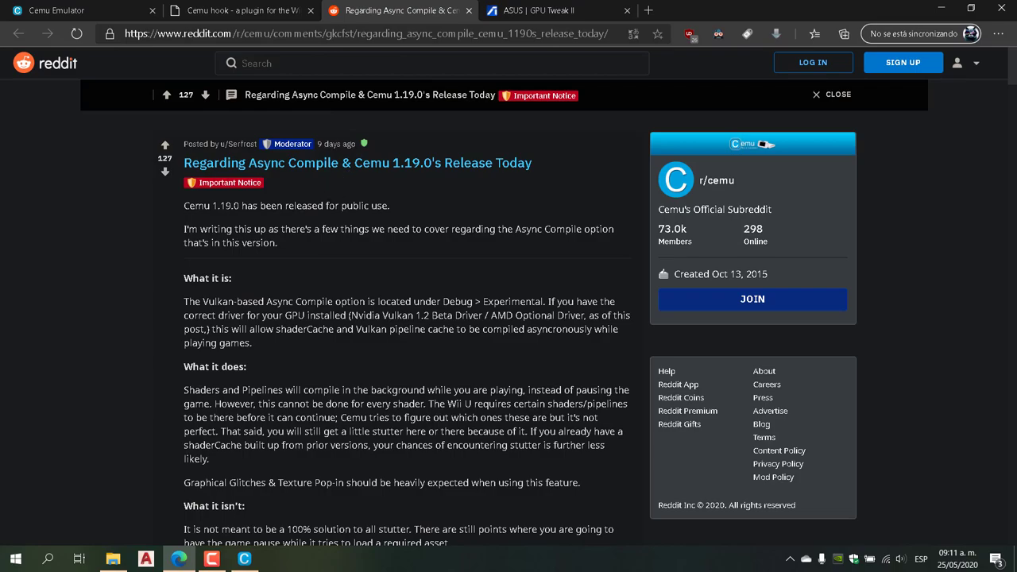
pyautogui.scroll(-2, 326, 208)
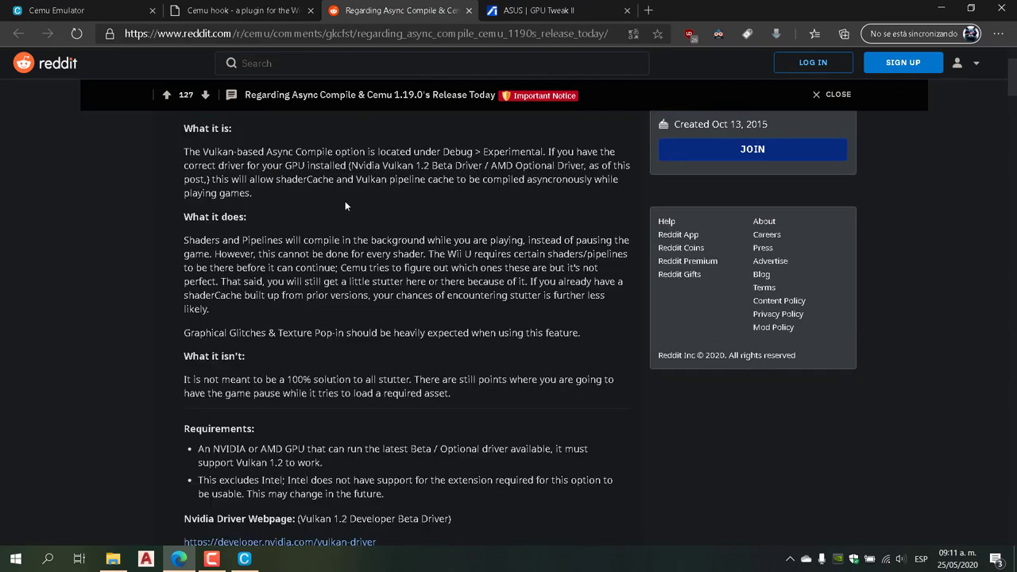
pyautogui.scroll(-3, 349, 231)
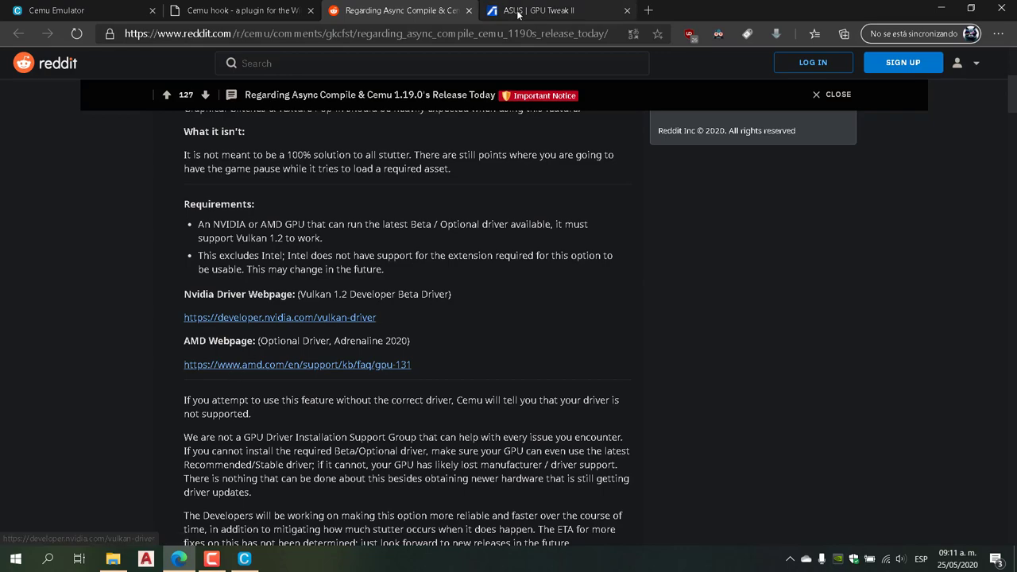
pyautogui.click(212, 561)
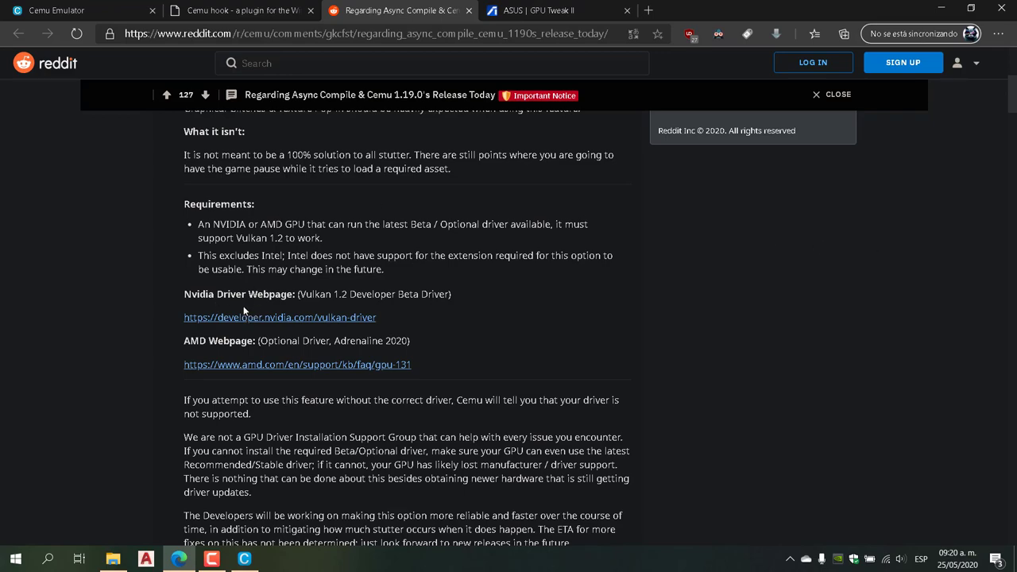
# - Open the Nvidia Vulkan driver page linked in the post, review the Vulkan 1.2 developer beta driver downloads, and close the page
pyautogui.click(291, 321)
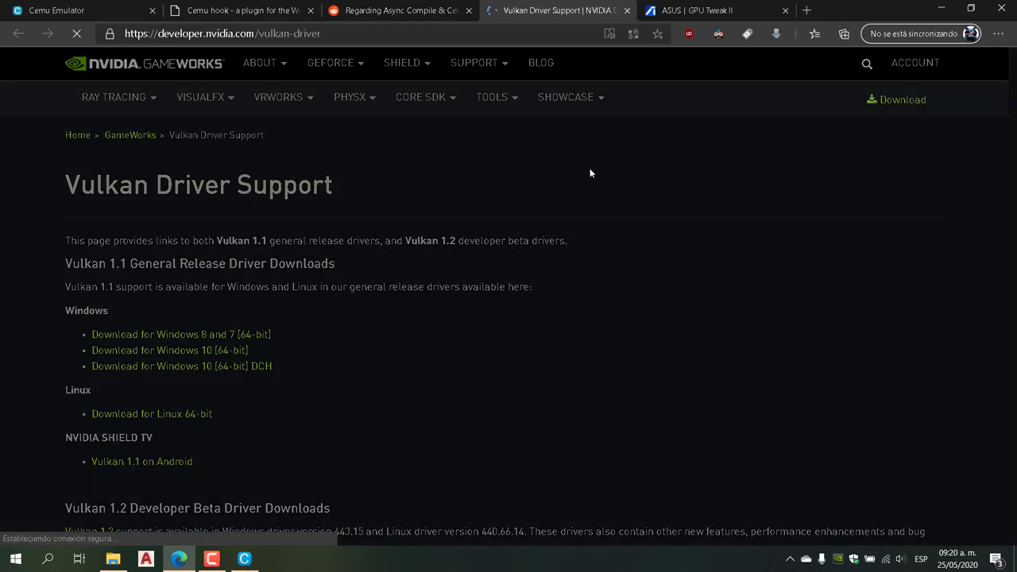
pyautogui.click(734, 130)
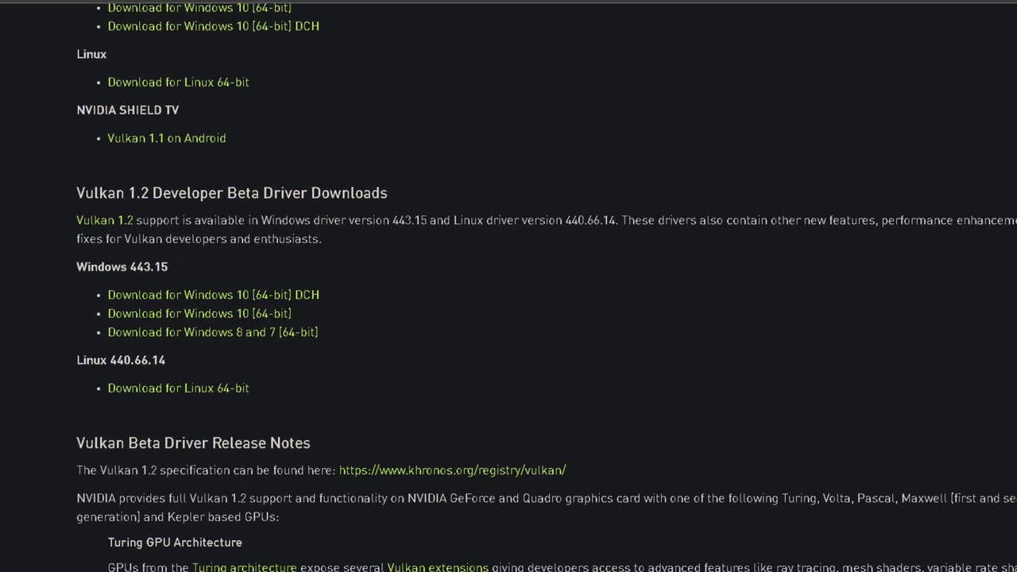
pyautogui.click(627, 10)
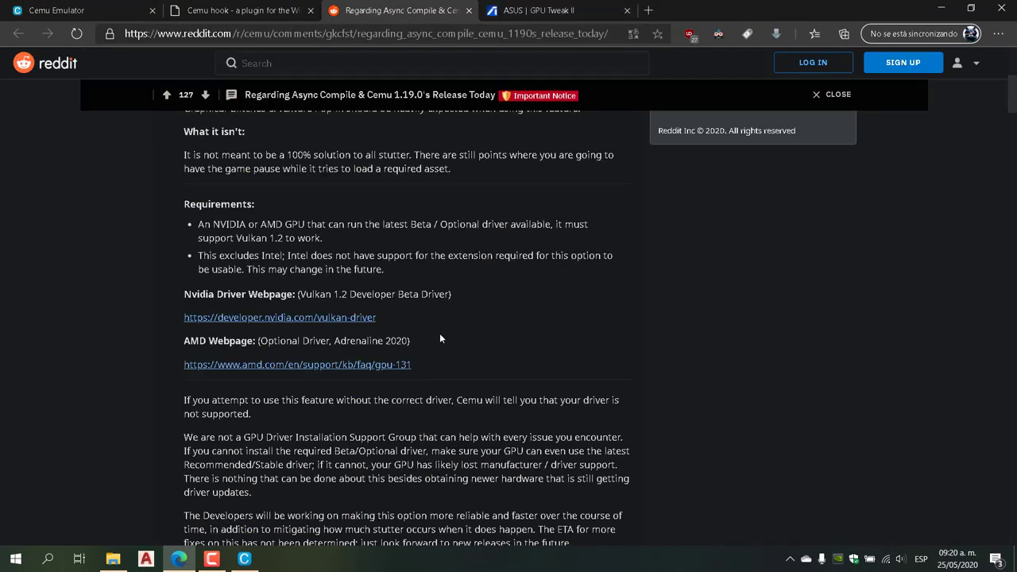
# - Open the AMD driver page linked in the post and review the instructions for the AMD Driver Auto-Detect Tool
pyautogui.click(349, 367)
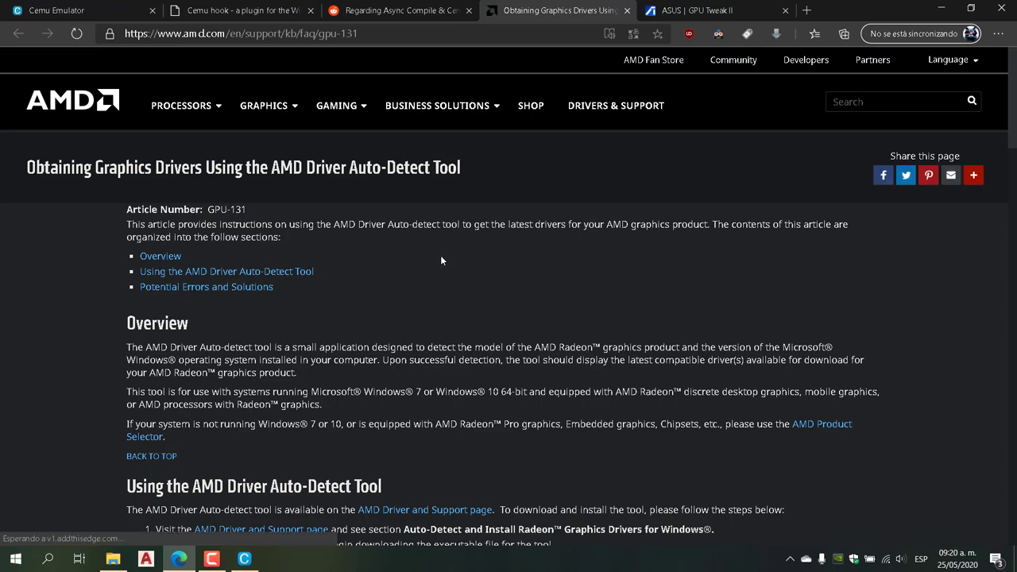
pyautogui.scroll(-4, 440, 259)
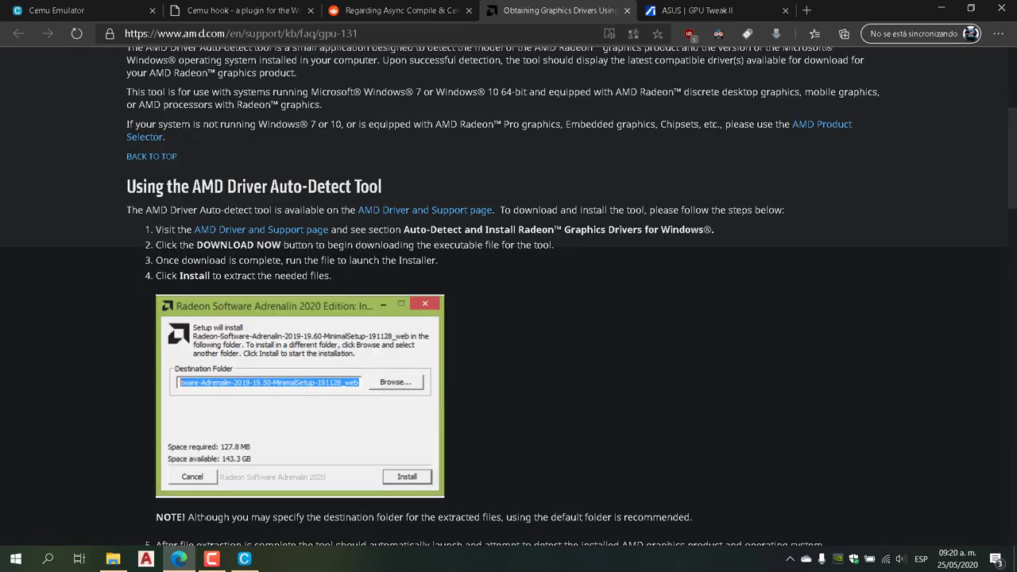